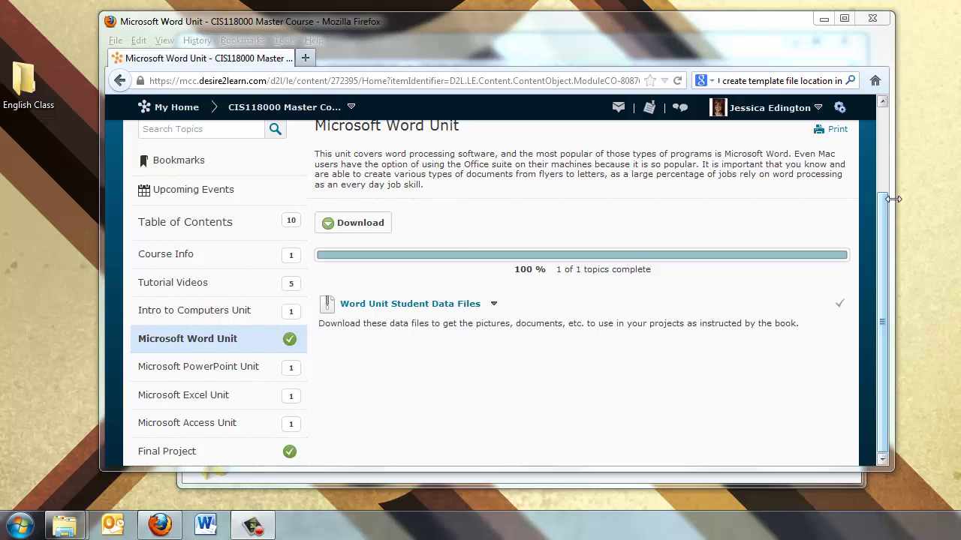
# - Download the Word Unit Student Data Files from the course page, saving word-data-files.zip to the computer
pyautogui.moveTo(884, 207); pyautogui.dragTo(883, 258)
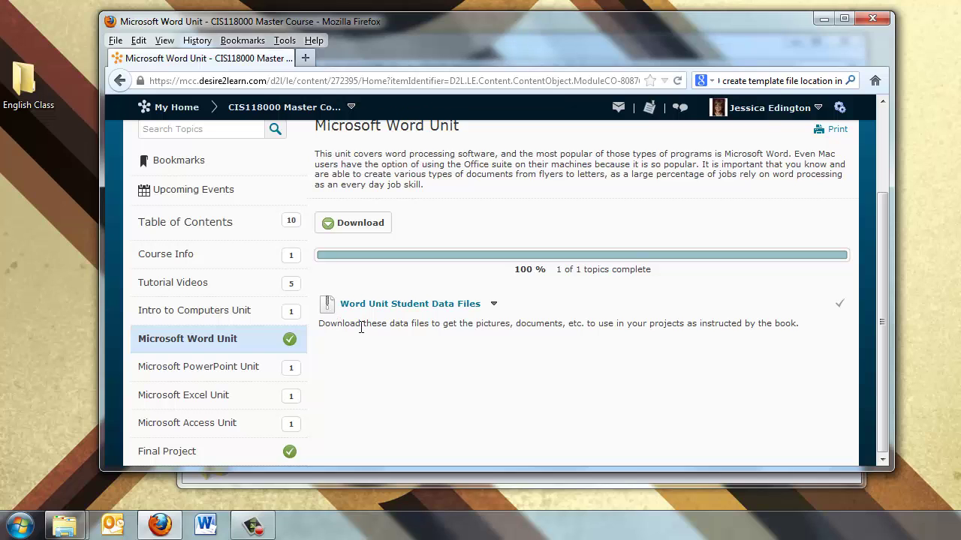
pyautogui.click(378, 309)
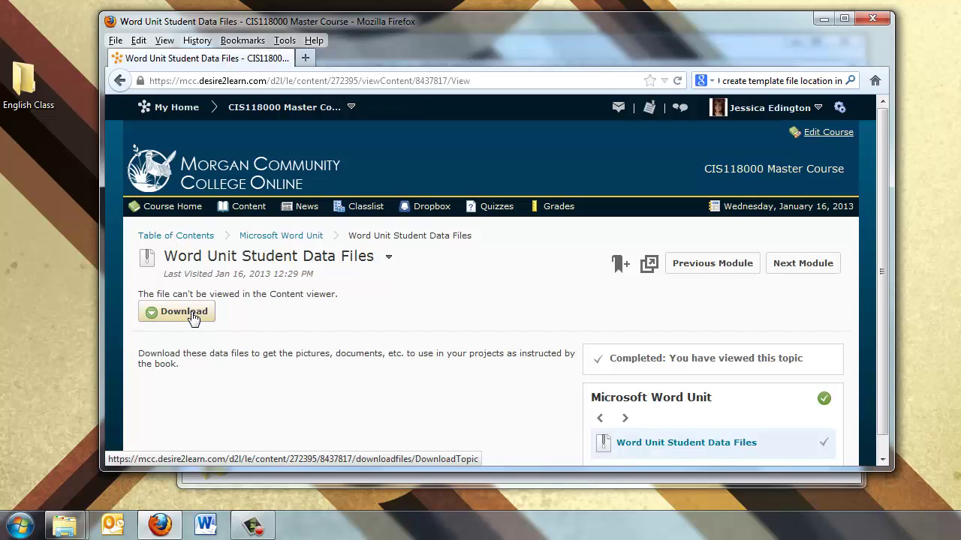
pyautogui.click(192, 315)
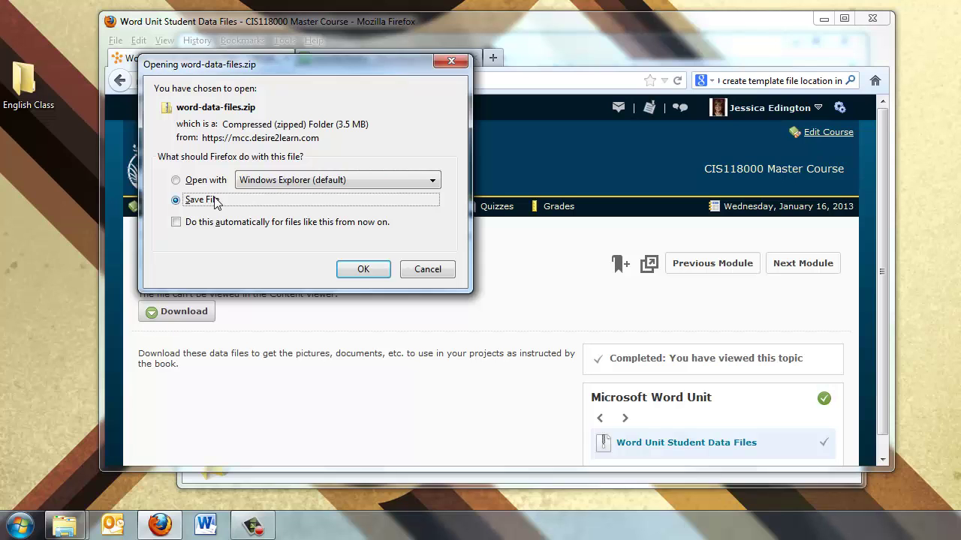
pyautogui.click(364, 269)
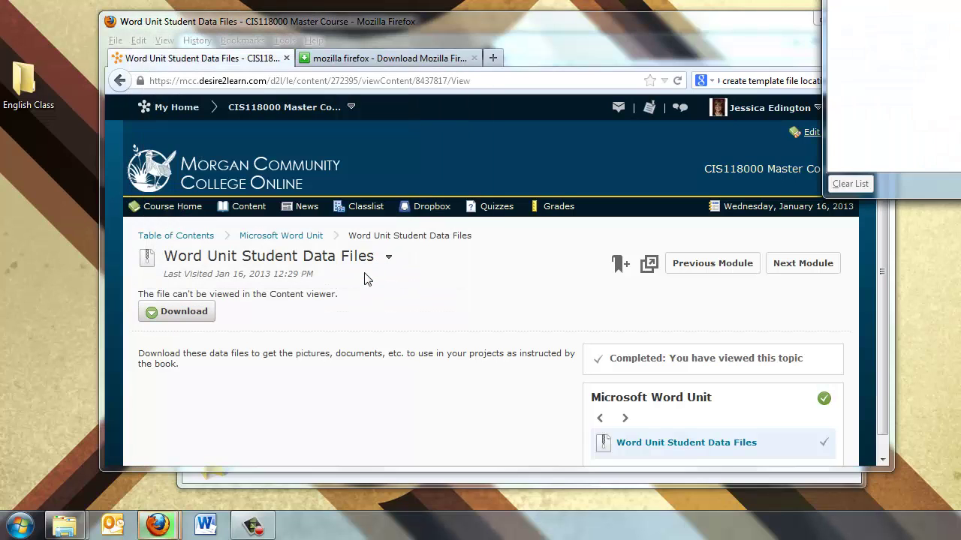
pyautogui.moveTo(807, 47); pyautogui.dragTo(485, 152)
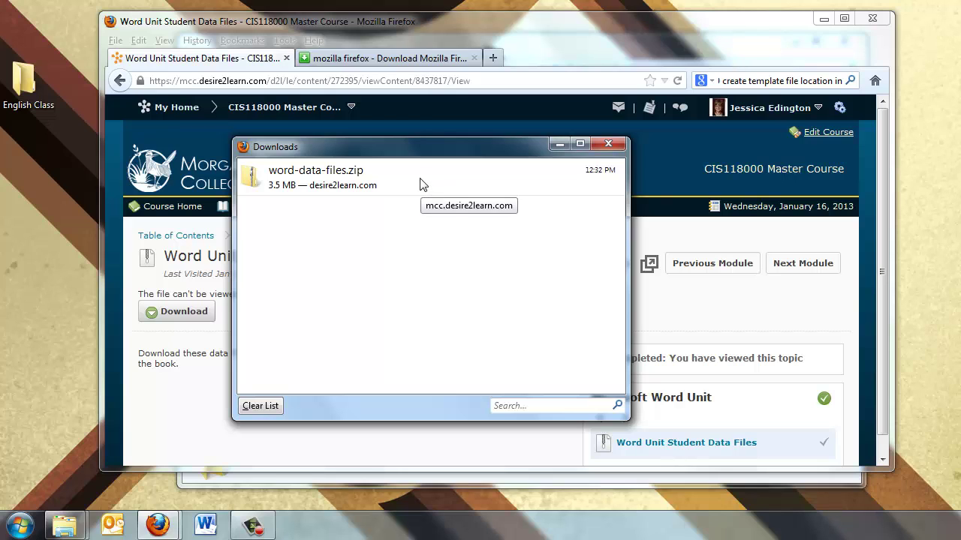
# - Check the Downloads folder's place within the personal user folder, and close that folder window
pyautogui.click(21, 530)
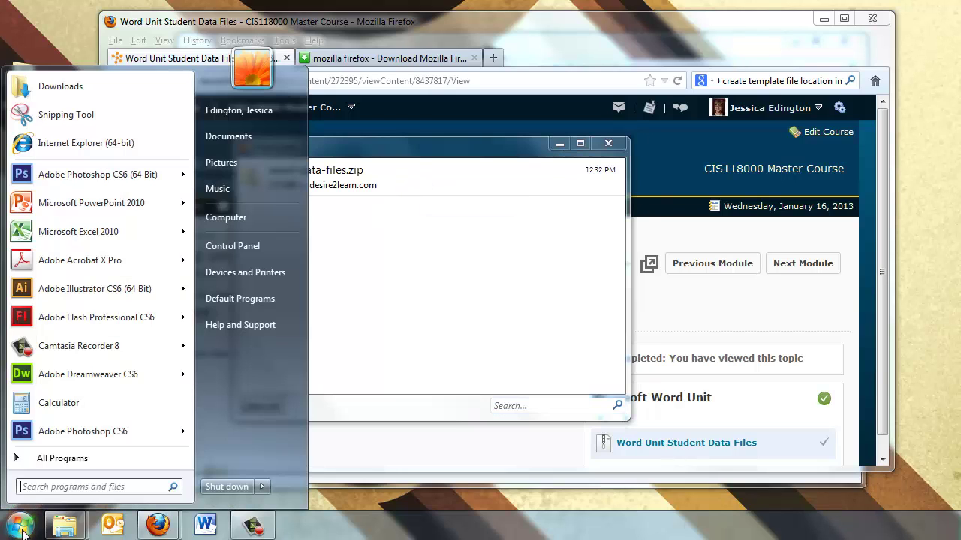
pyautogui.click(234, 114)
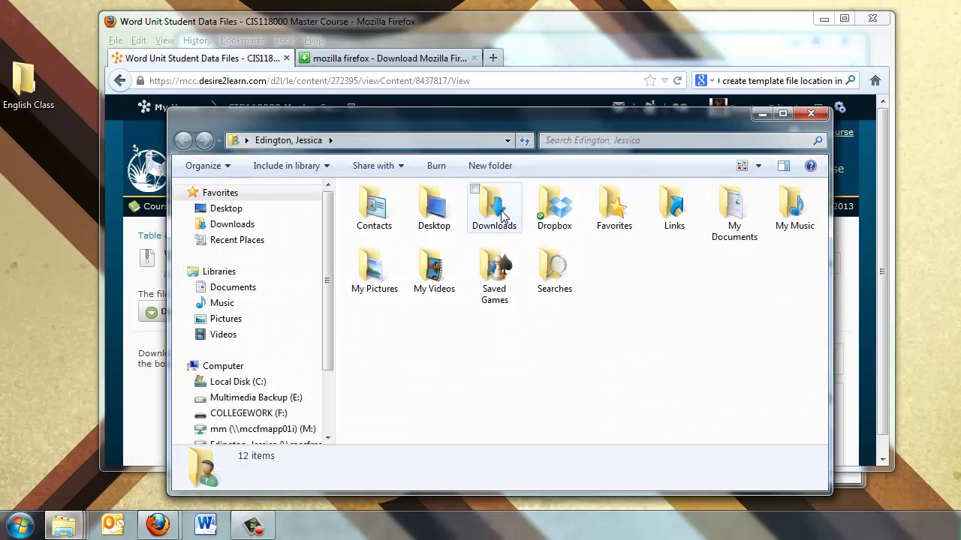
pyautogui.click(810, 113)
# - Open the folder containing the downloaded word-data-files.zip
pyautogui.click(356, 186)
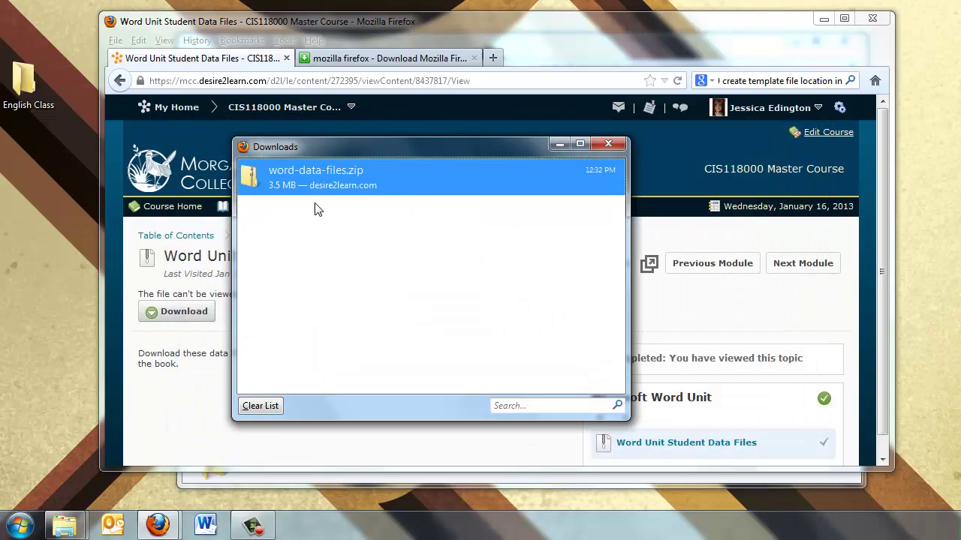
pyautogui.rightClick(327, 182)
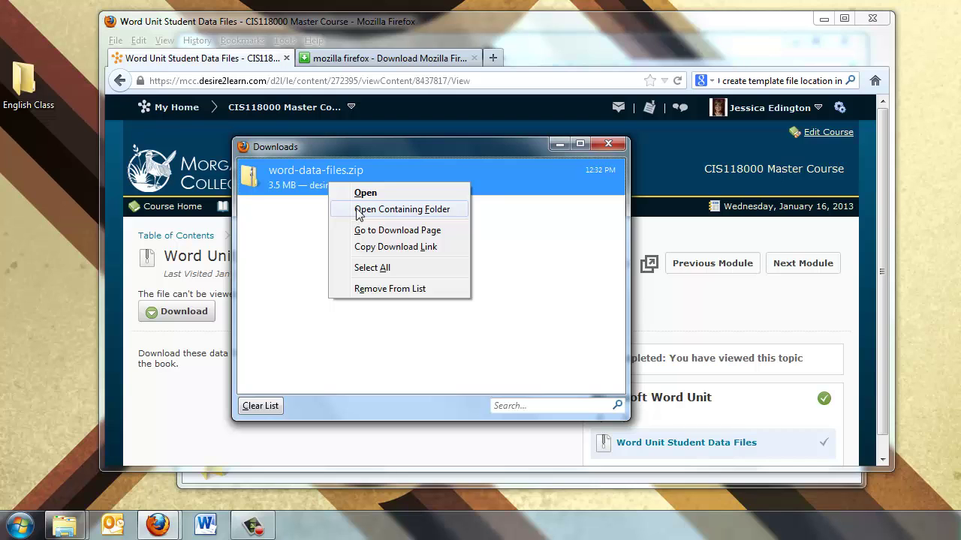
pyautogui.click(357, 212)
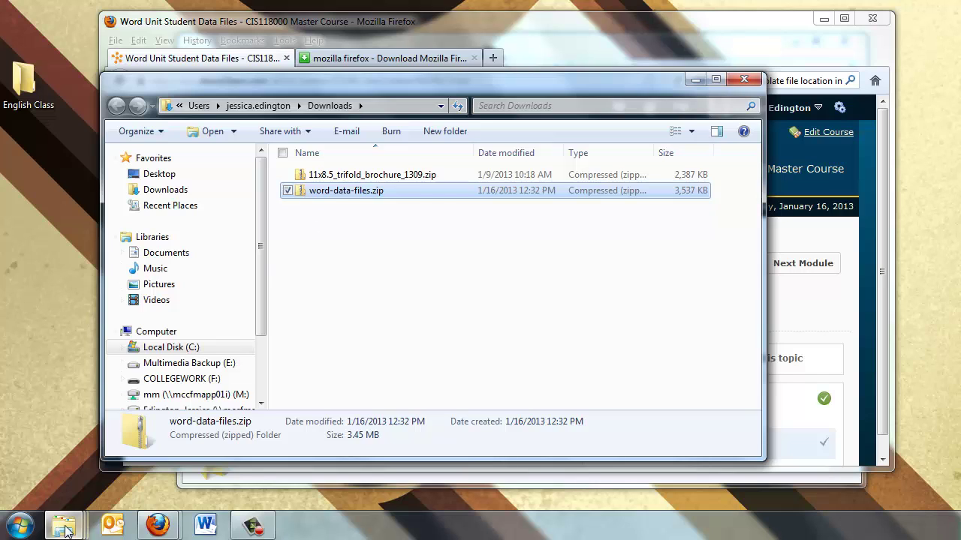
# - Open the Word folder inside CIS 118 on the COLLEGEWORK (F:) drive in a separate window
pyautogui.click(20, 525)
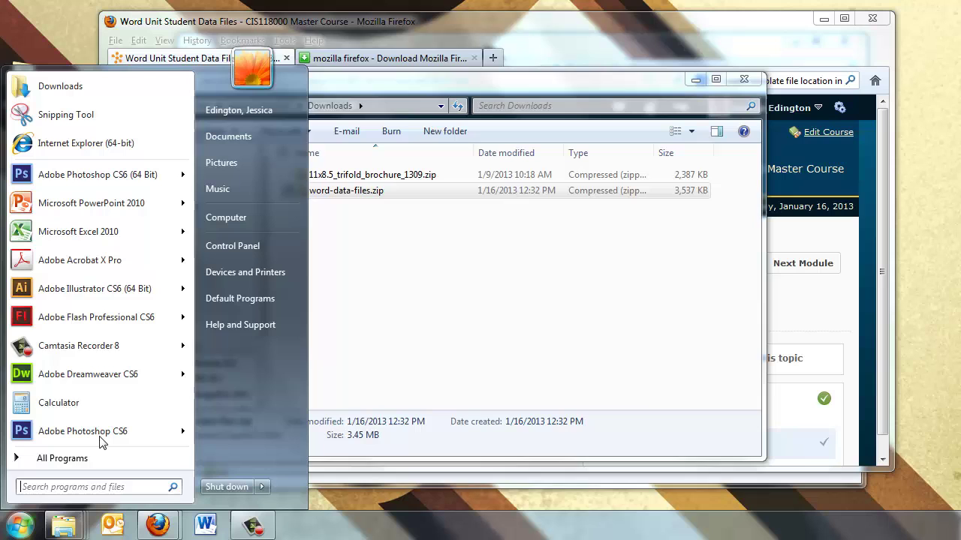
pyautogui.click(248, 222)
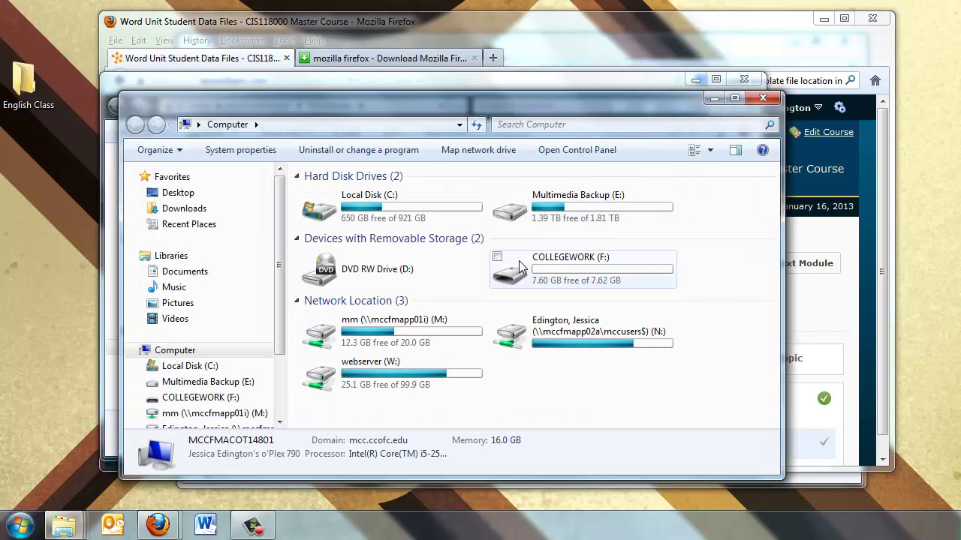
pyautogui.doubleClick(519, 263)
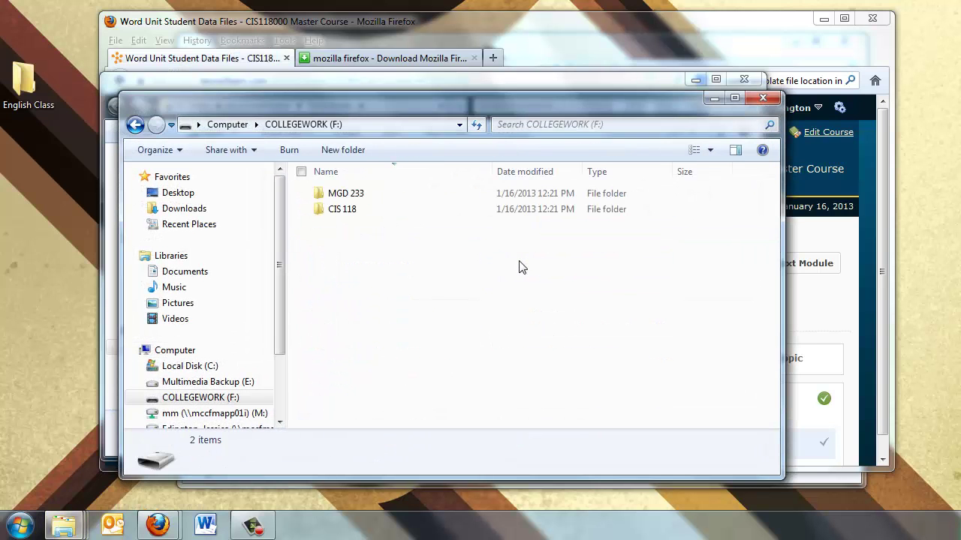
pyautogui.doubleClick(338, 213)
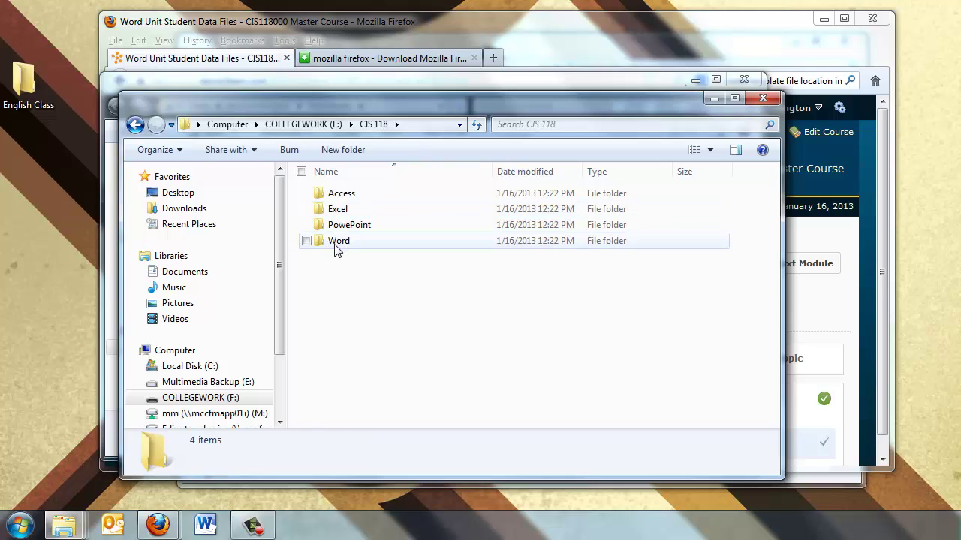
pyautogui.doubleClick(335, 242)
# - Arrange the two folder windows side by side and copy word-data-files.zip from Downloads into the Word folder
pyautogui.moveTo(325, 107); pyautogui.dragTo(519, 117)
pyautogui.moveTo(466, 82); pyautogui.dragTo(386, 109)
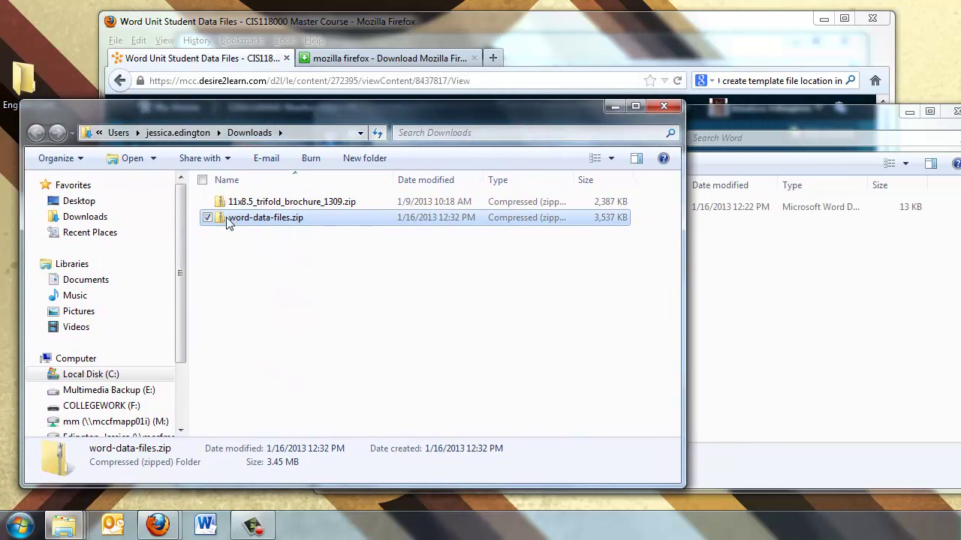
pyautogui.moveTo(229, 220); pyautogui.dragTo(772, 267)
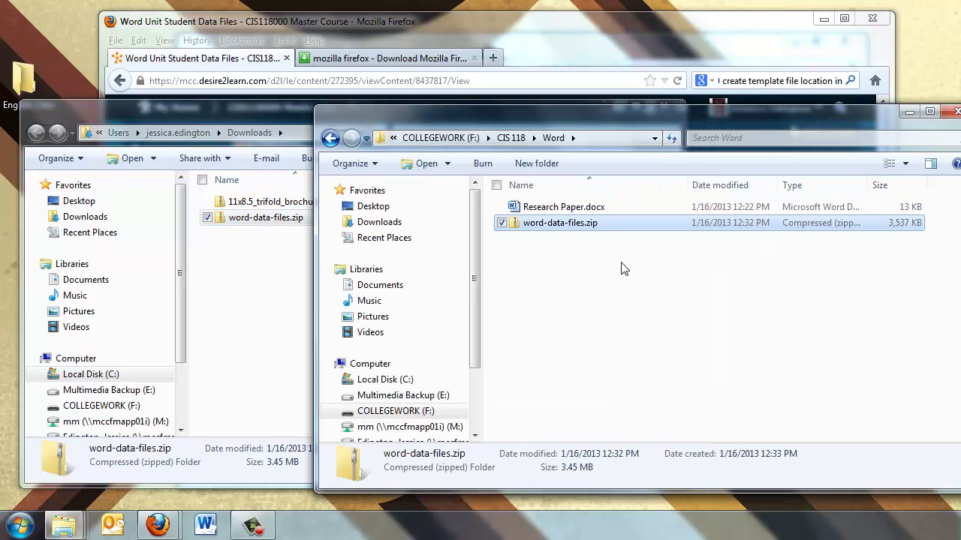
# - Extract all files from the copied zip to F:\CIS 118\Word\word-data-files, with the extracted files shown when complete
pyautogui.doubleClick(517, 225)
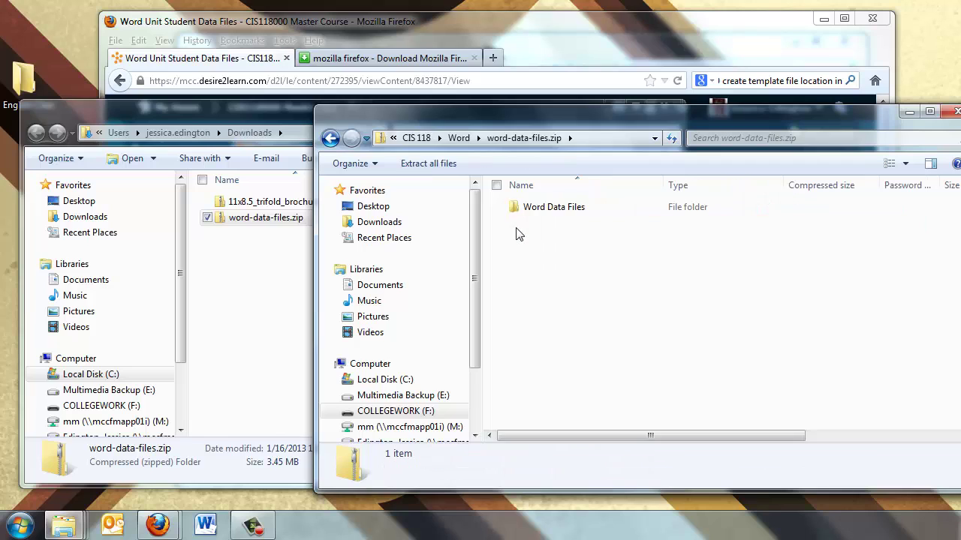
pyautogui.click(423, 168)
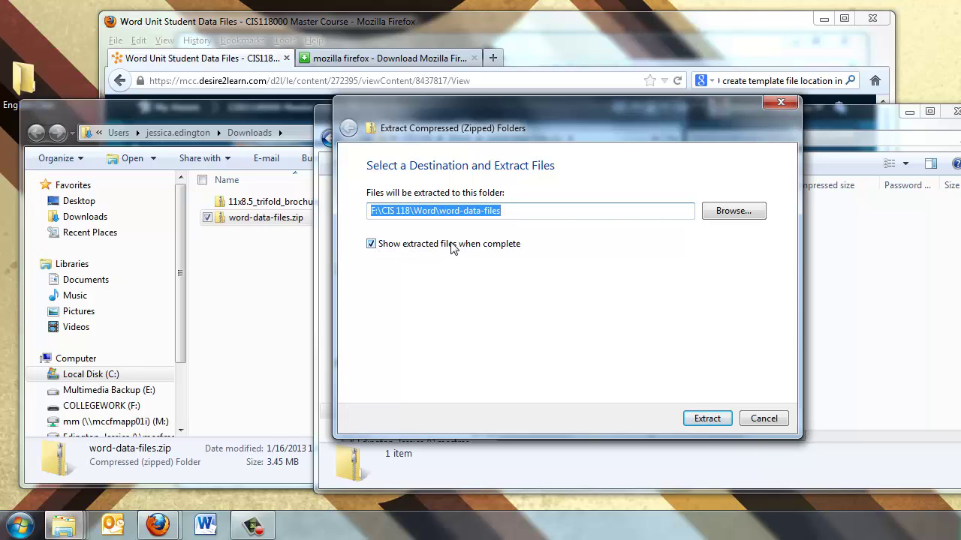
pyautogui.click(704, 420)
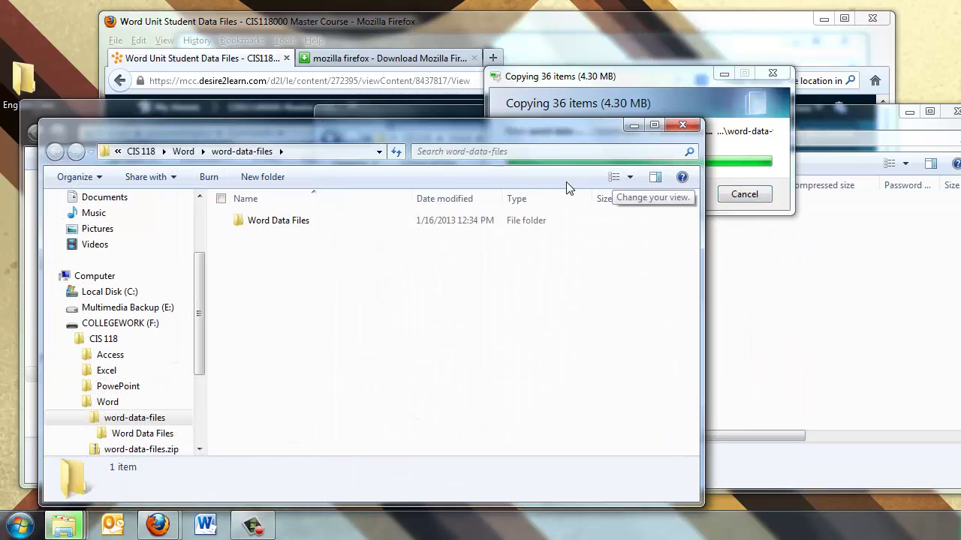
# - View the extracted Chapter_01 files inside the Word Data Files folder
pyautogui.doubleClick(261, 221)
pyautogui.doubleClick(263, 235)
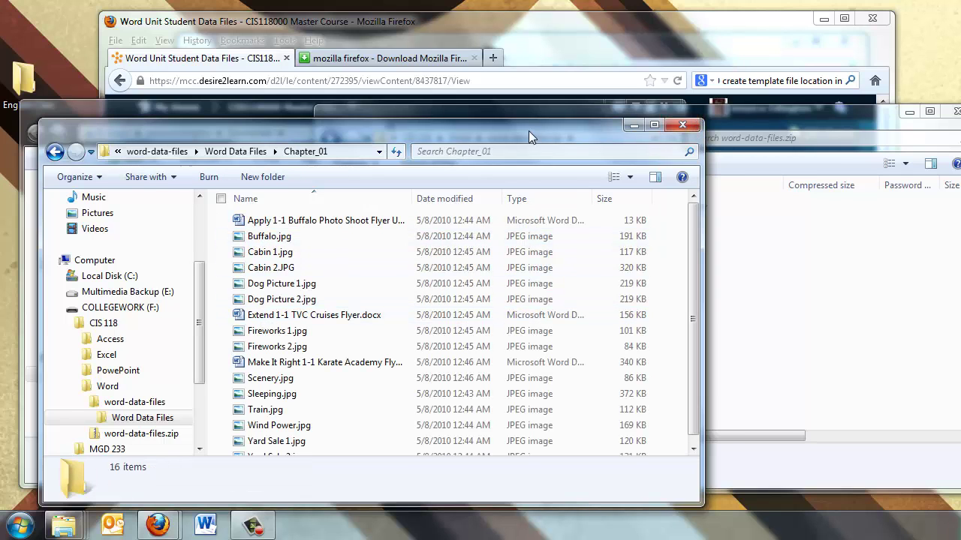
pyautogui.moveTo(532, 133); pyautogui.dragTo(642, 141)
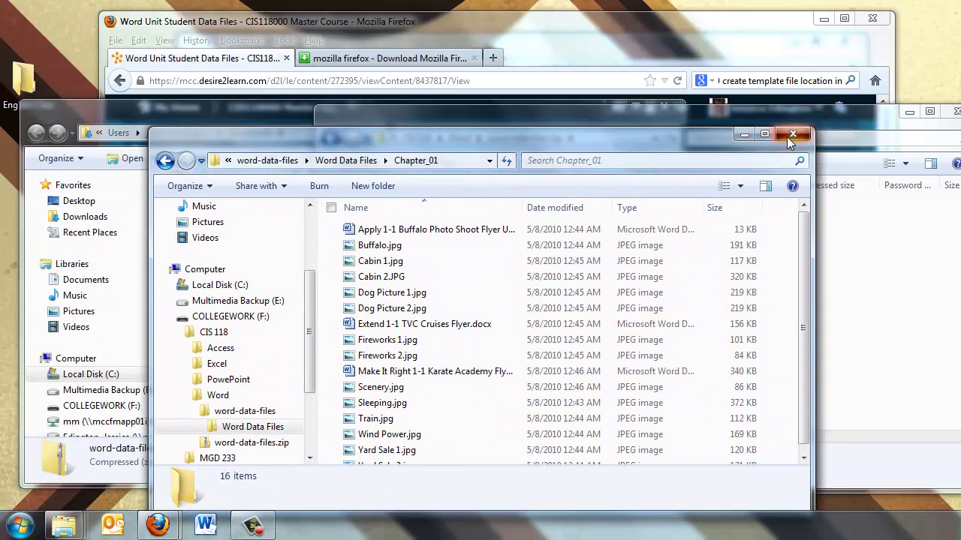
# - Close all open folder windows and the browser's Downloads list
pyautogui.click(792, 134)
pyautogui.click(955, 111)
pyautogui.click(663, 104)
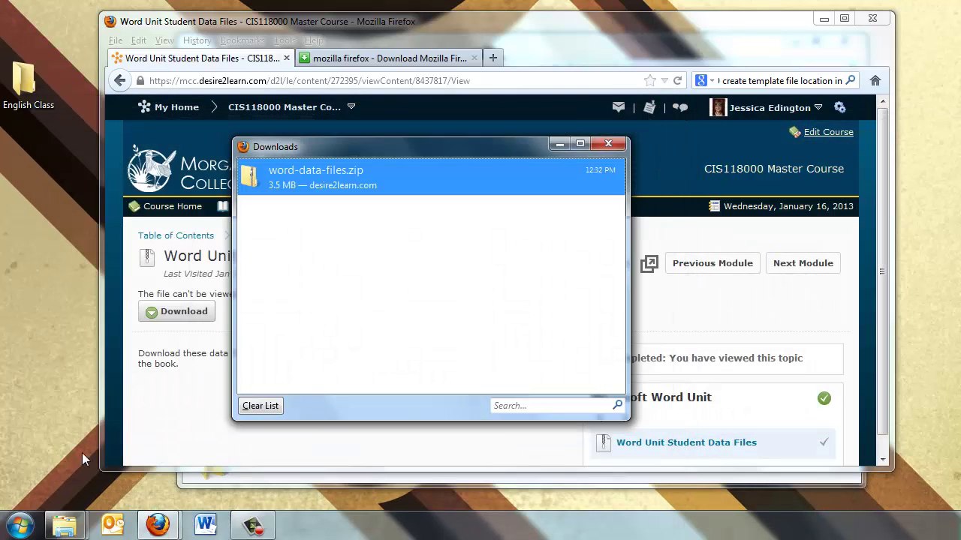
pyautogui.click(608, 145)
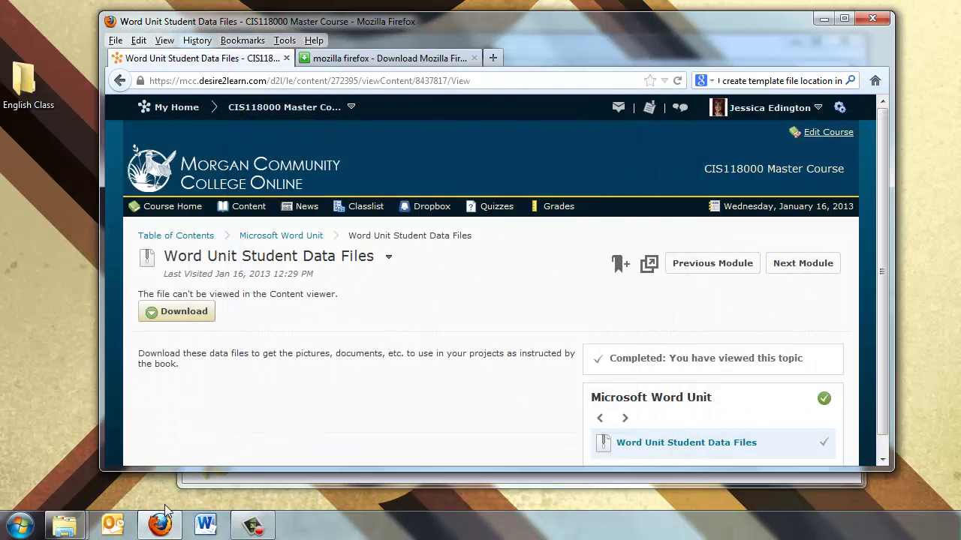
# - Reopen the COLLEGEWORK (F:) drive and go to the Word folder inside CIS 118
pyautogui.click(19, 526)
pyautogui.click(272, 215)
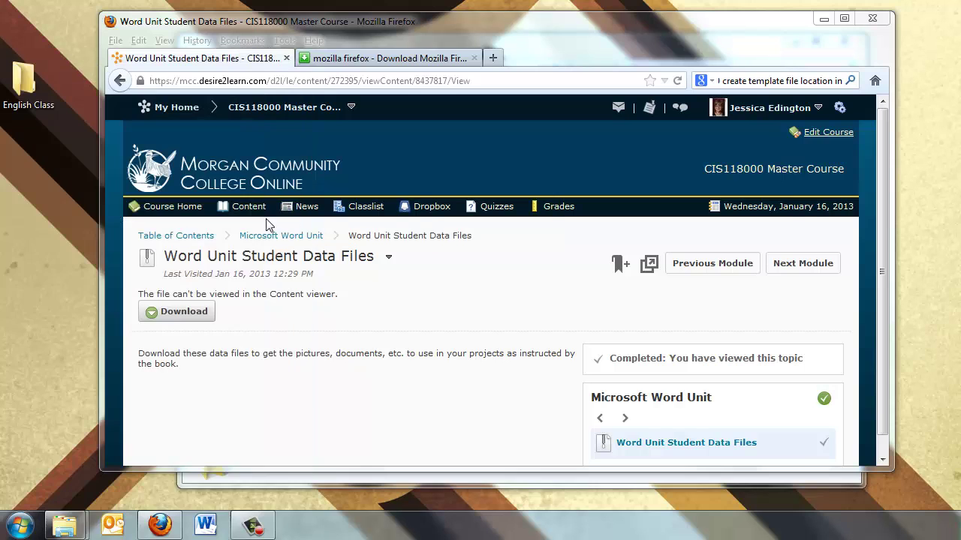
pyautogui.doubleClick(604, 296)
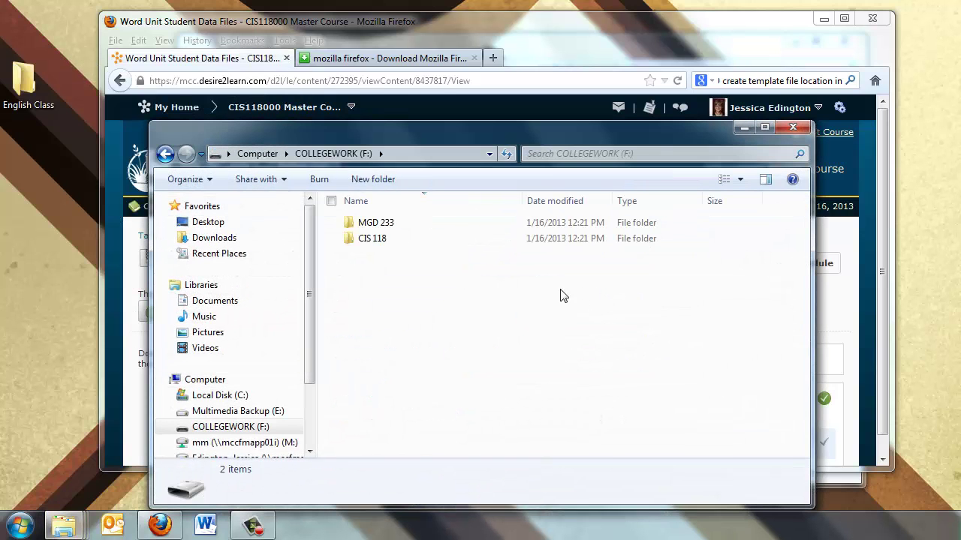
pyautogui.doubleClick(362, 238)
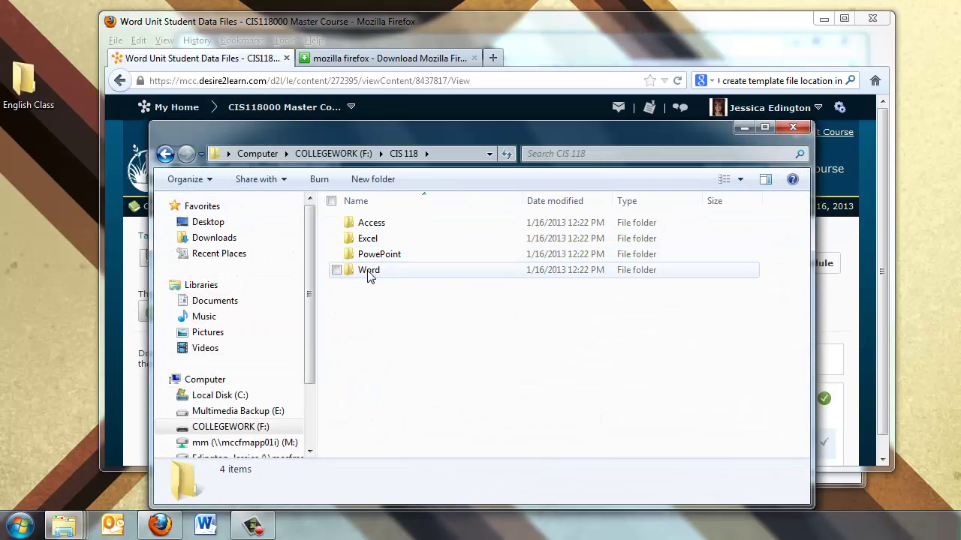
pyautogui.click(368, 272)
pyautogui.doubleClick(369, 272)
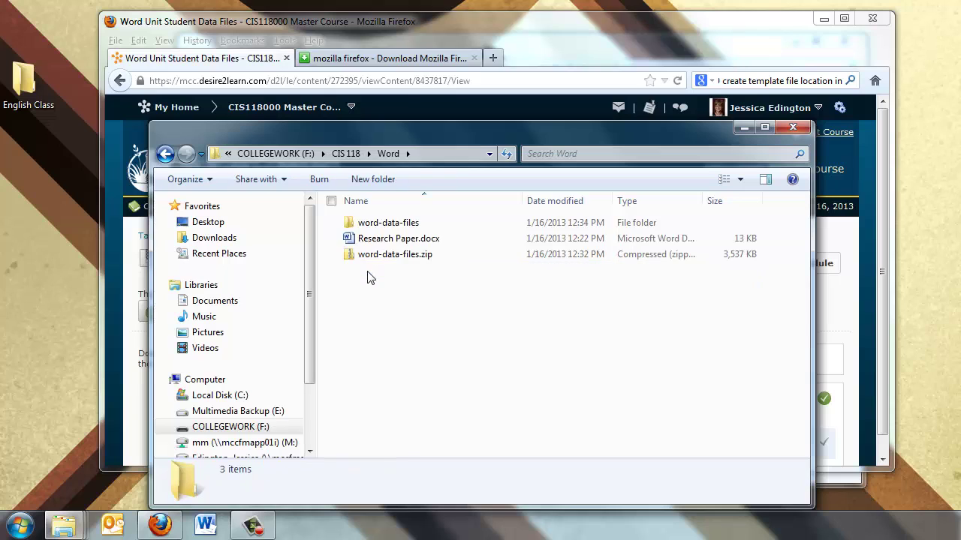
# - Show the Word folder's items as tiles and compare the extracted word-data-files folder with the zipped one
pyautogui.click(371, 225)
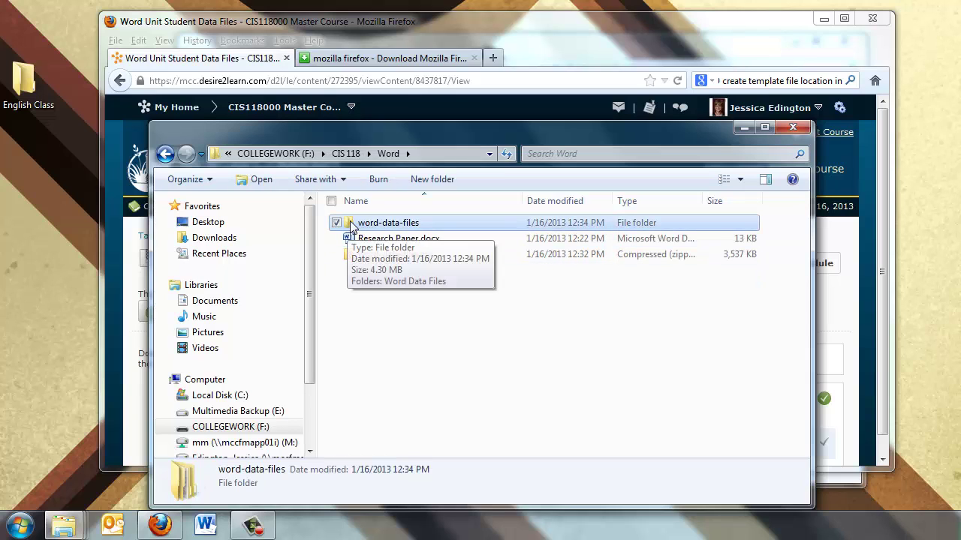
pyautogui.click(724, 180)
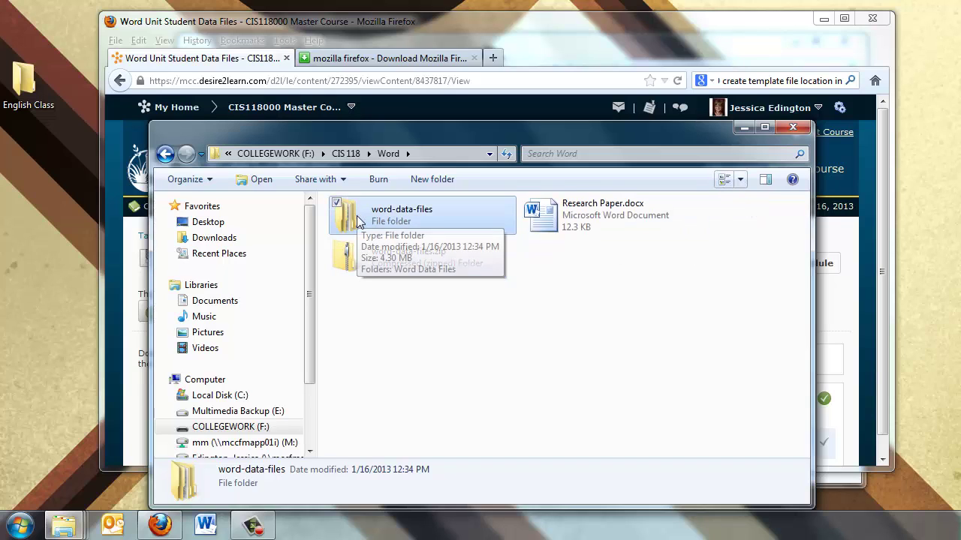
pyautogui.click(351, 261)
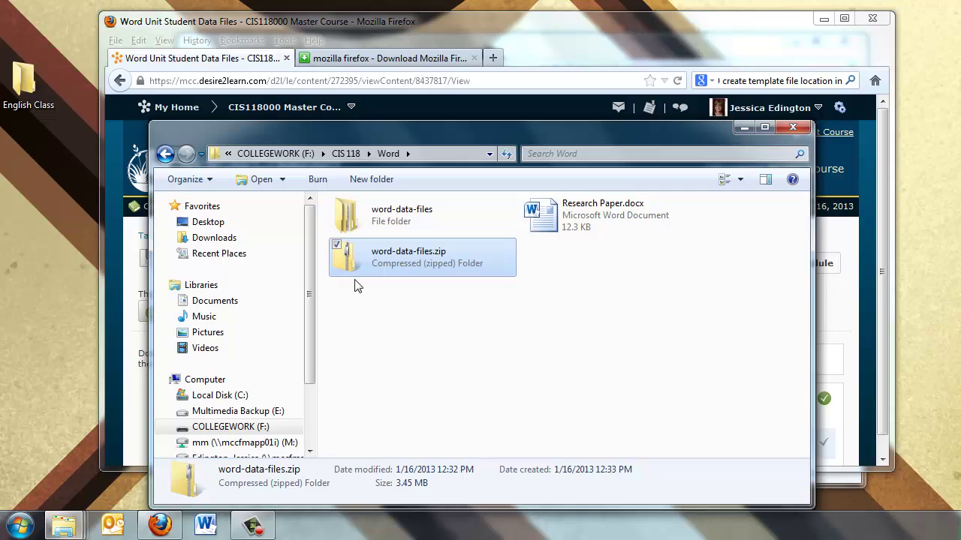
pyautogui.doubleClick(353, 218)
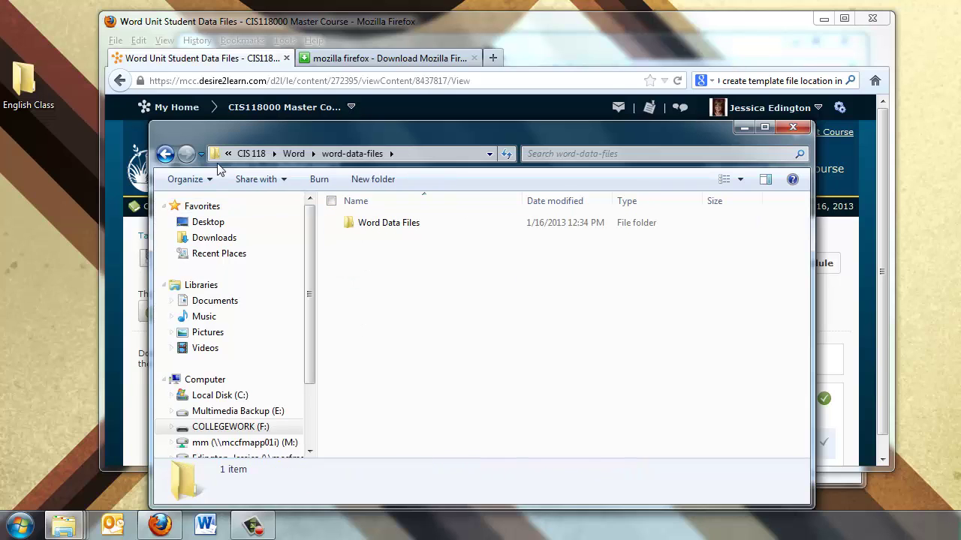
pyautogui.click(167, 155)
# - Permanently delete word-data-files.zip from the Word folder, keeping the extracted folder
pyautogui.rightClick(362, 259)
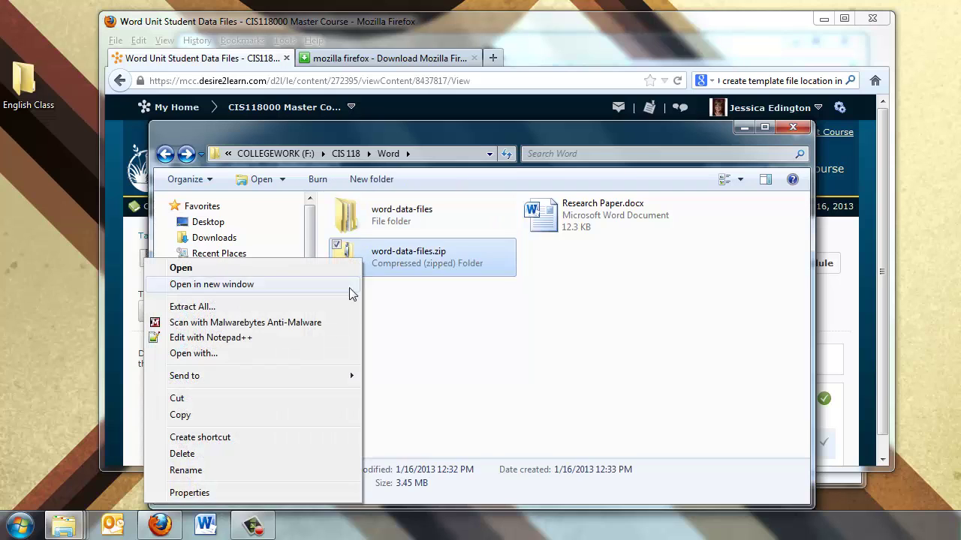
pyautogui.click(251, 455)
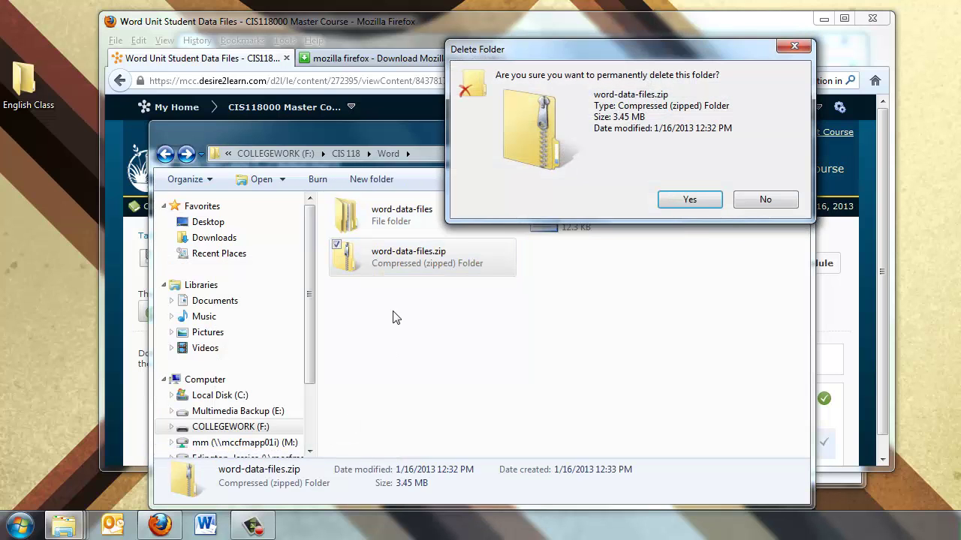
pyautogui.click(685, 201)
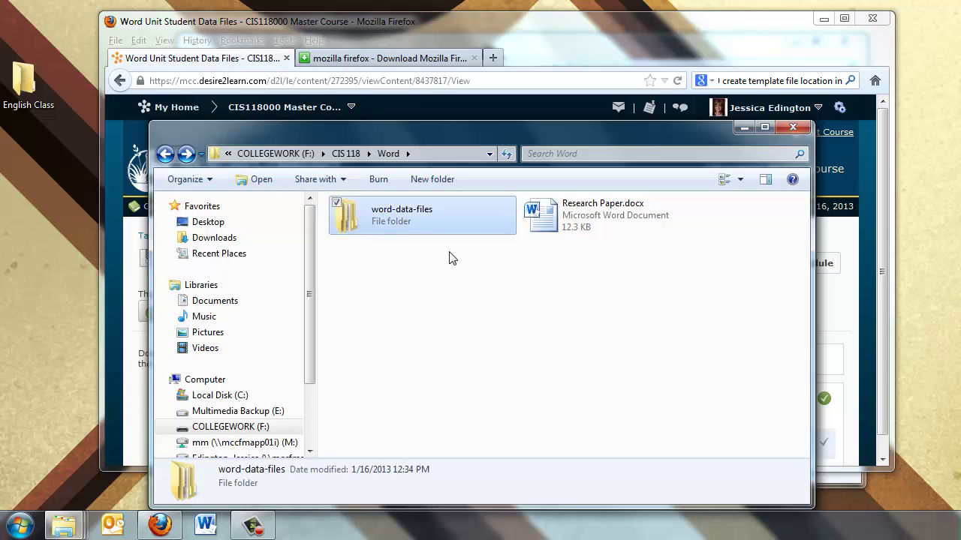
# - Open Chapter_01 through word-data-files and Word Data Files, and display its files as large thumbnails
pyautogui.doubleClick(345, 233)
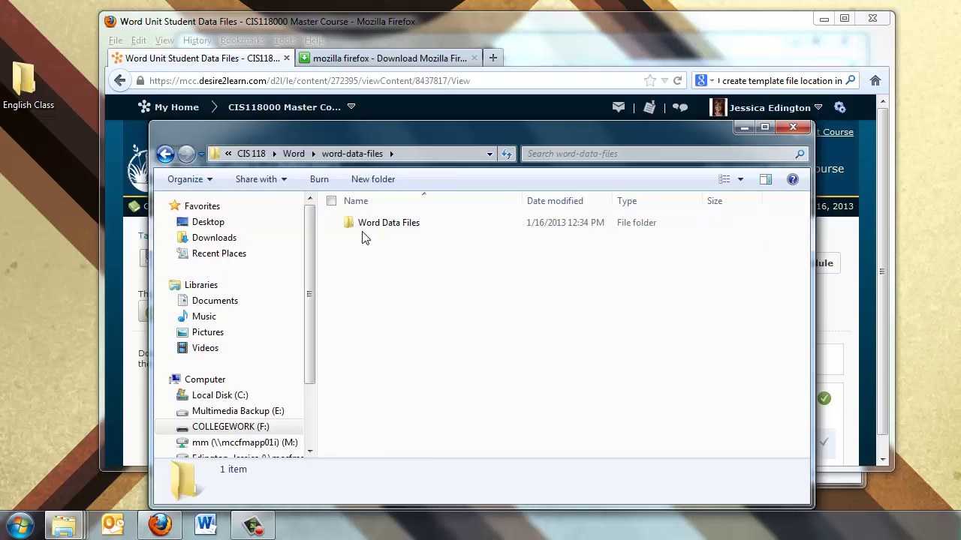
pyautogui.doubleClick(365, 225)
pyautogui.doubleClick(366, 238)
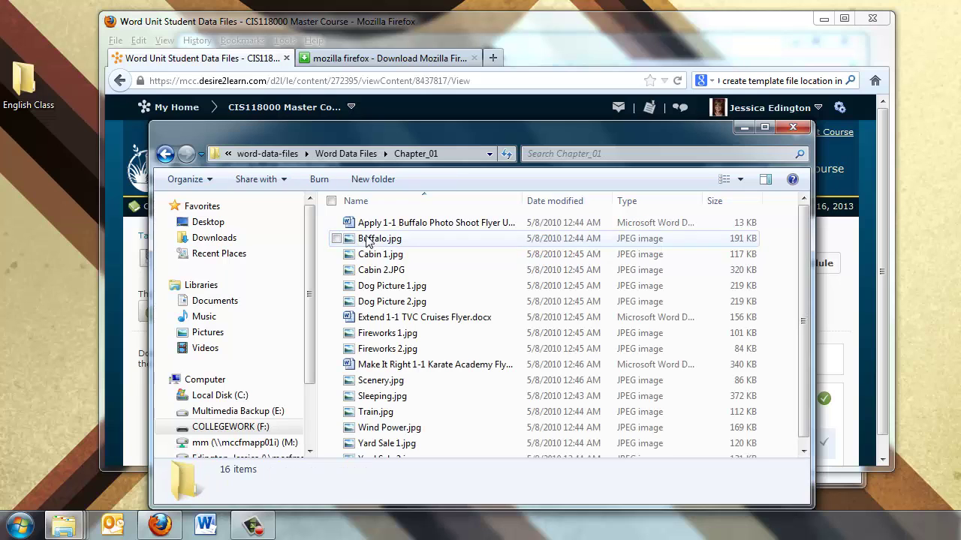
pyautogui.click(721, 181)
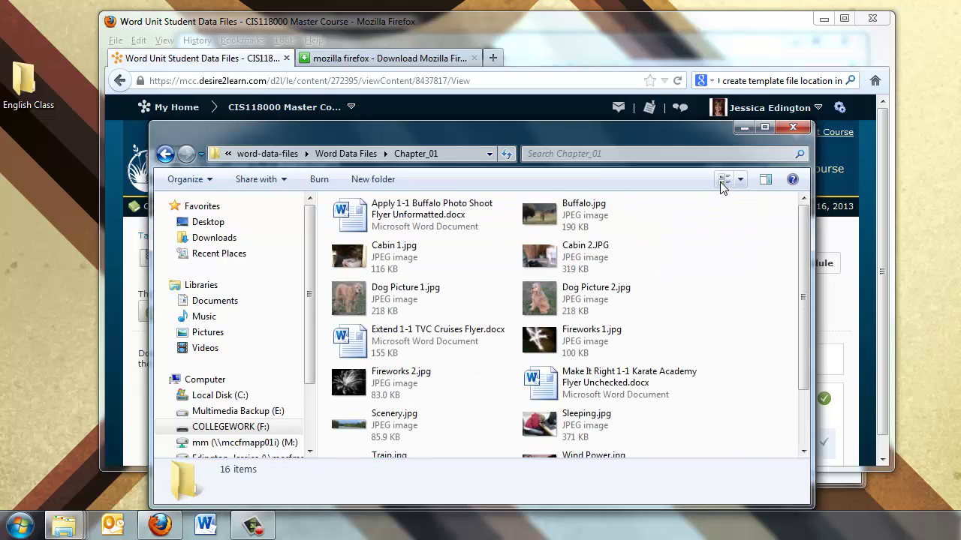
pyautogui.click(720, 181)
pyautogui.click(719, 182)
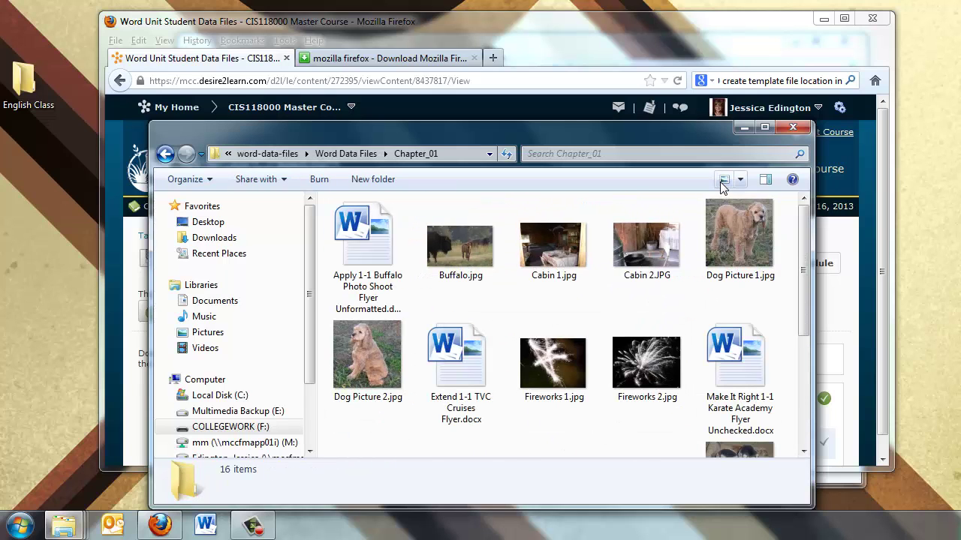
# - Look through the Chapter_01 picture thumbnails, selecting images such as Dog Picture 1.jpg and Sleeping.jpg
pyautogui.click(346, 375)
pyautogui.click(739, 236)
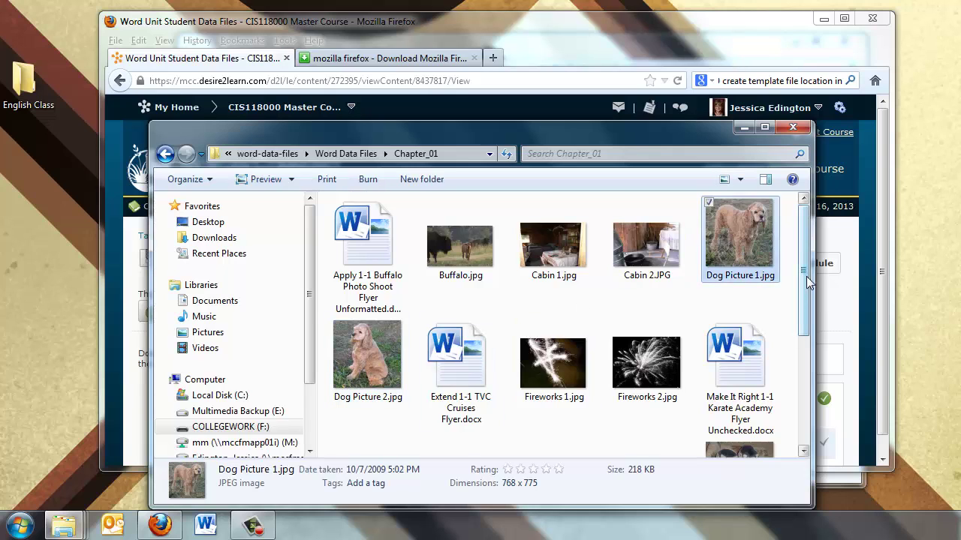
pyautogui.moveTo(810, 283); pyautogui.dragTo(803, 364)
pyautogui.click(748, 275)
pyautogui.click(461, 372)
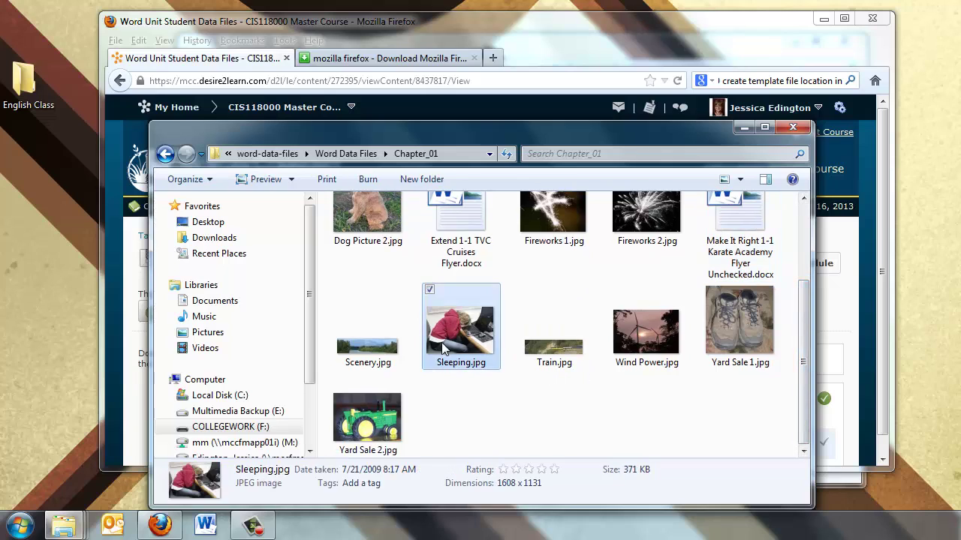